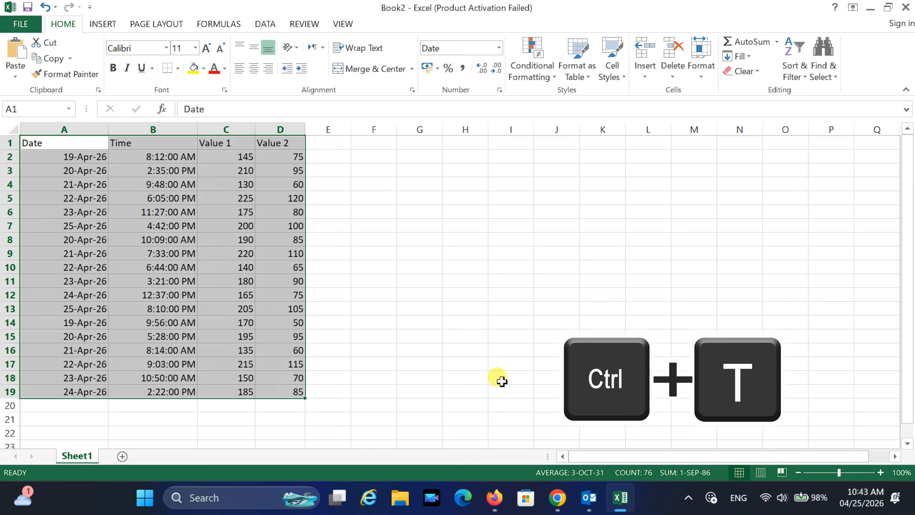
Step: Convert the range A1:D19 into a table with headers
{"action": "key", "text": "ctrl+t"}
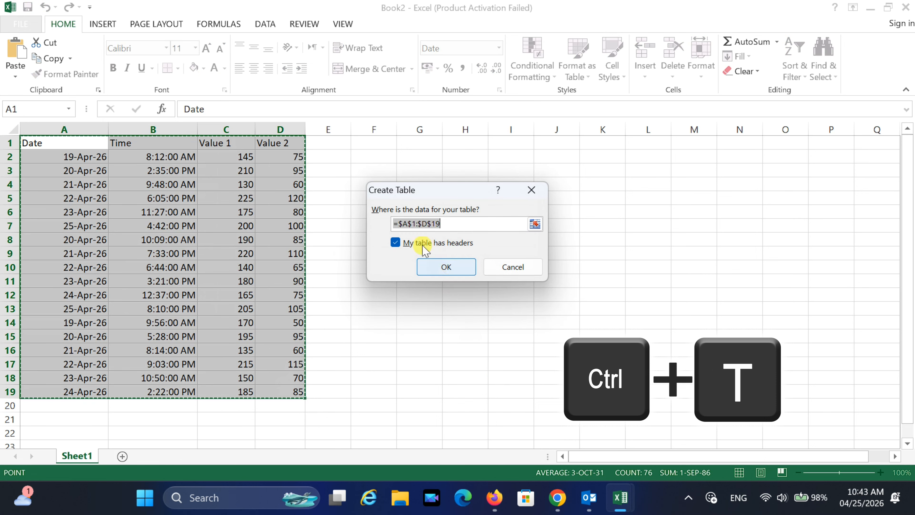
{"action": "left_click", "coordinate": [443, 268]}
{"action": "left_click", "coordinate": [445, 268]}
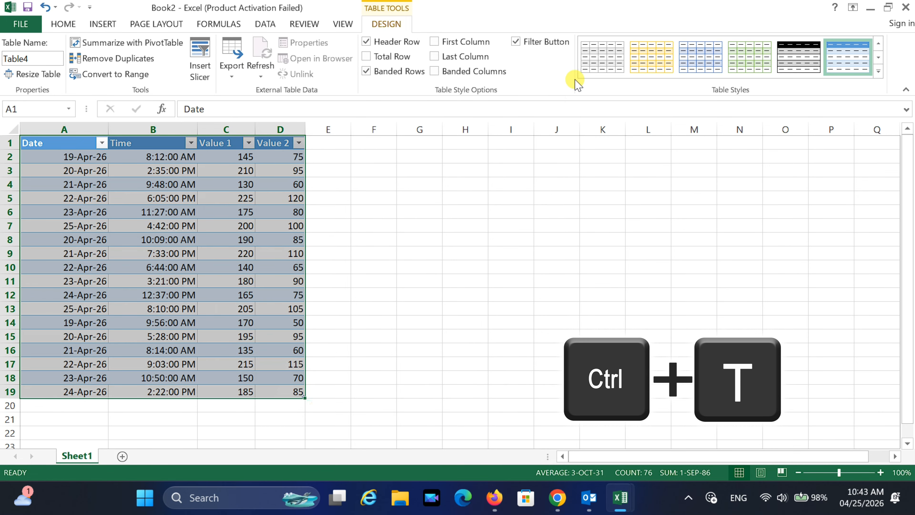
Step: Try the yellow, green and grey light table styles on the table, and return to the blue style with the solid header
{"action": "left_click", "coordinate": [653, 61]}
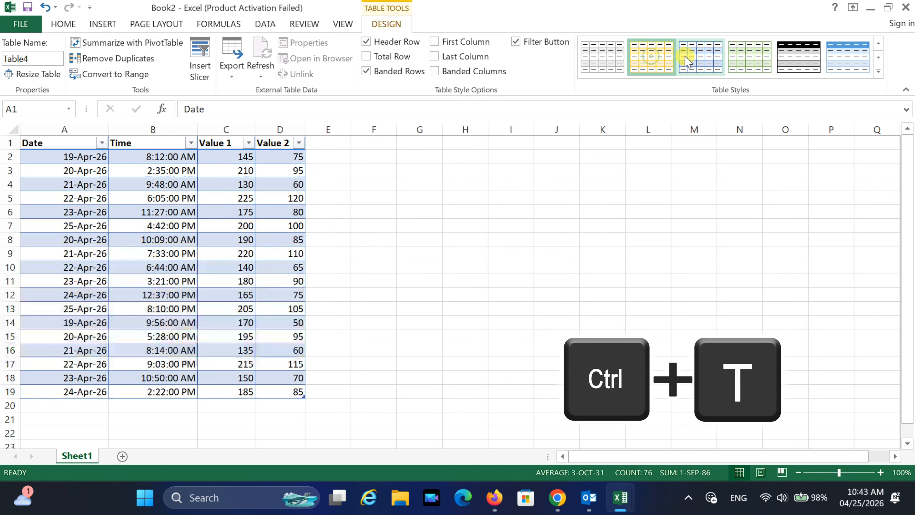
{"action": "left_click", "coordinate": [742, 56]}
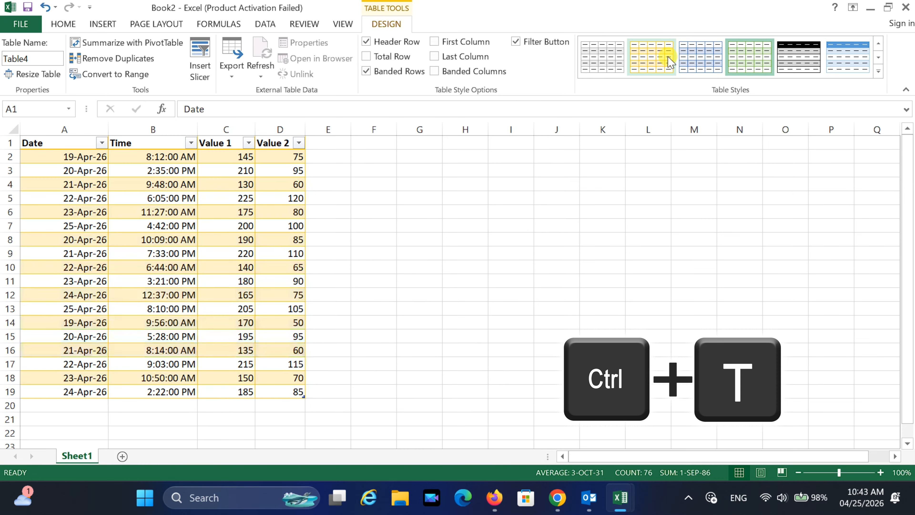
{"action": "left_click", "coordinate": [633, 60]}
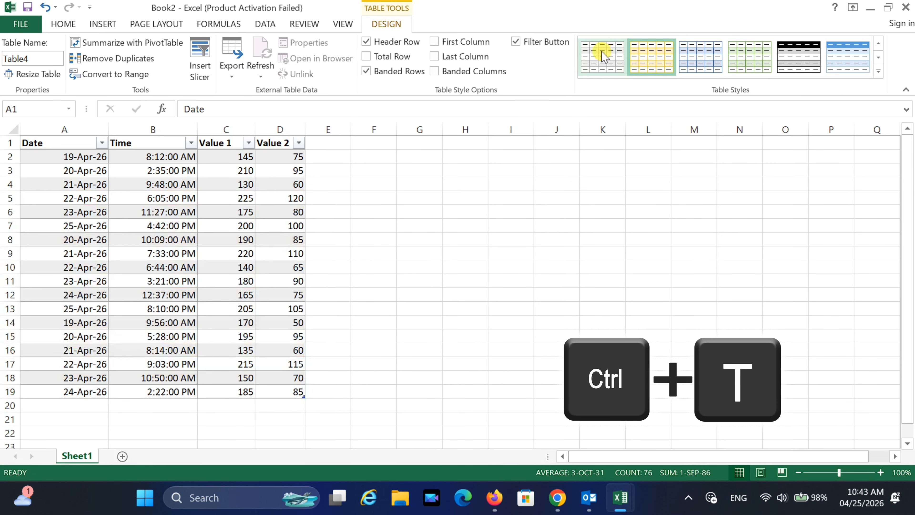
{"action": "left_click", "coordinate": [603, 55]}
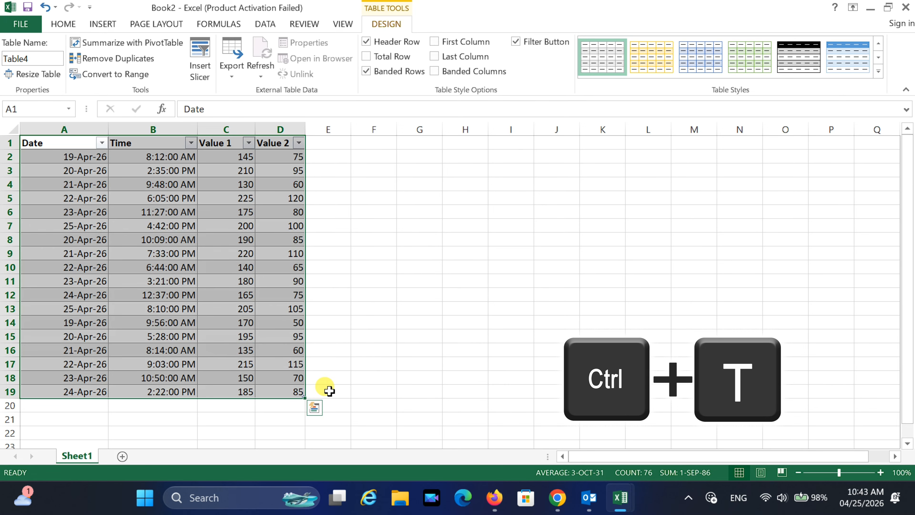
{"action": "left_click", "coordinate": [825, 61]}
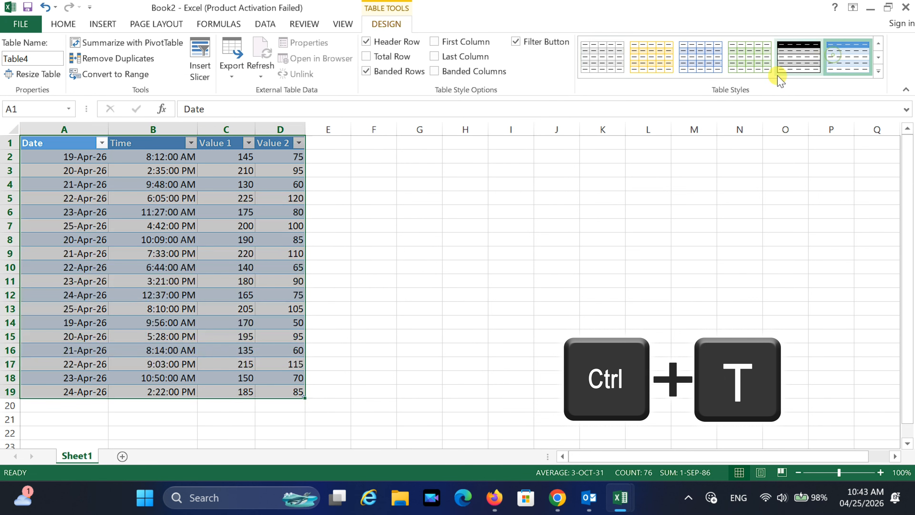
{"action": "left_click", "coordinate": [273, 409]}
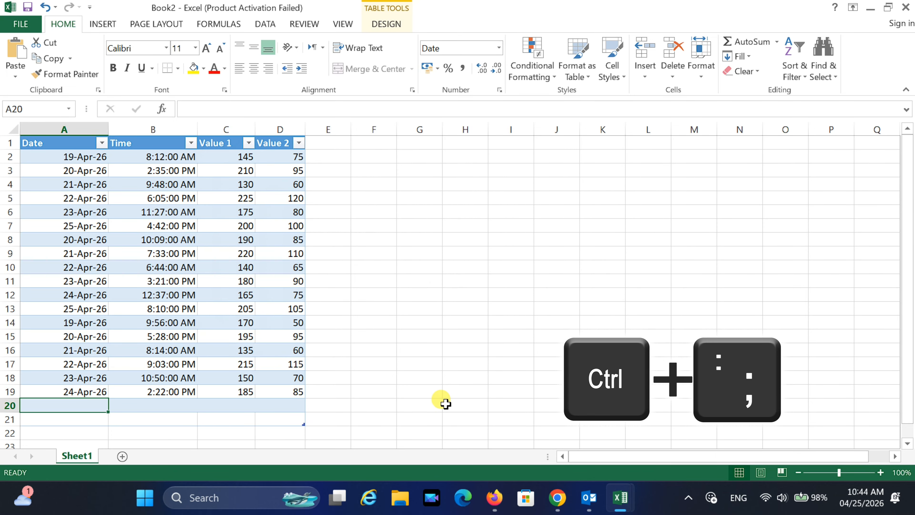
Step: Enter the current date 04/25/2026 in A20 and the current time 10:44 AM in B20
{"action": "key", "text": "ctrl+semicolon"}
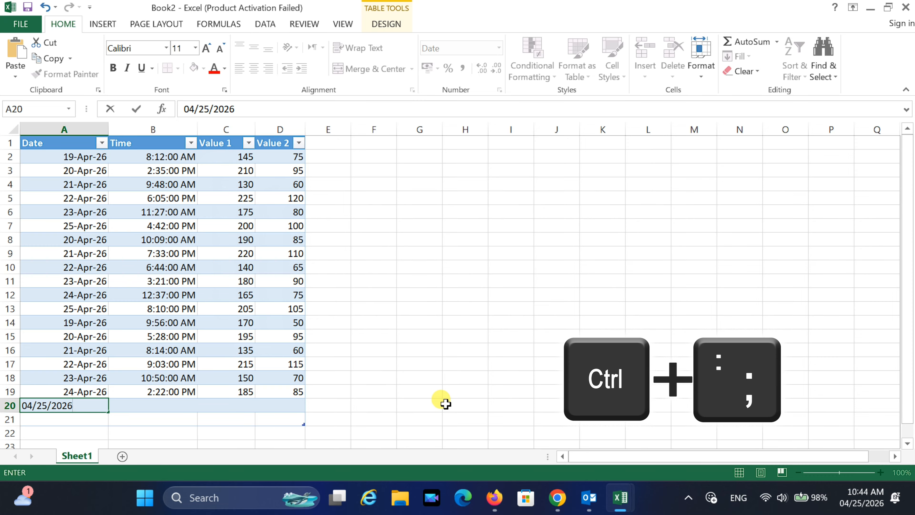
{"action": "key", "text": "Tab"}
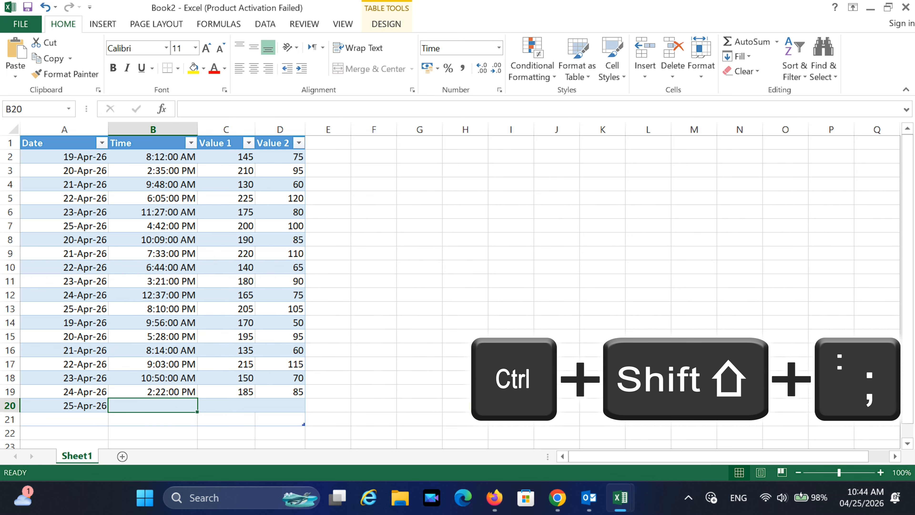
{"action": "key", "text": "ctrl+shift+semicolon"}
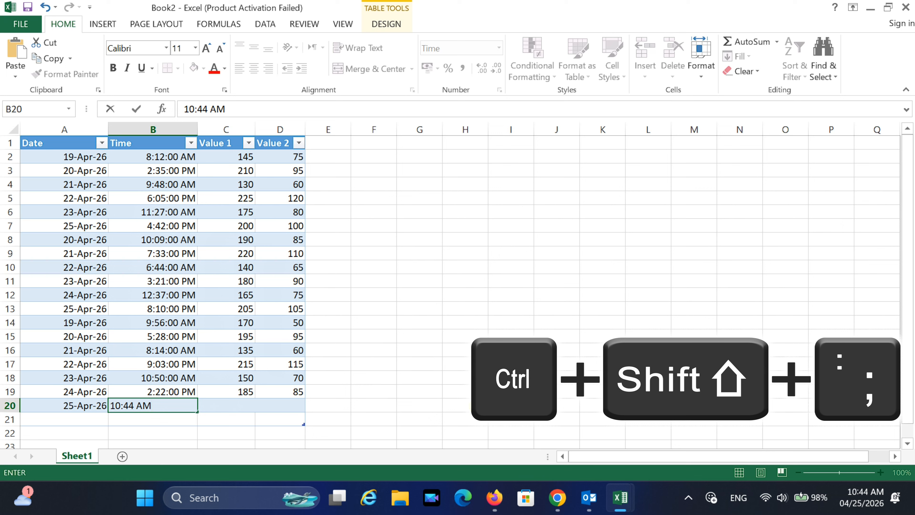
{"action": "key", "text": "Tab"}
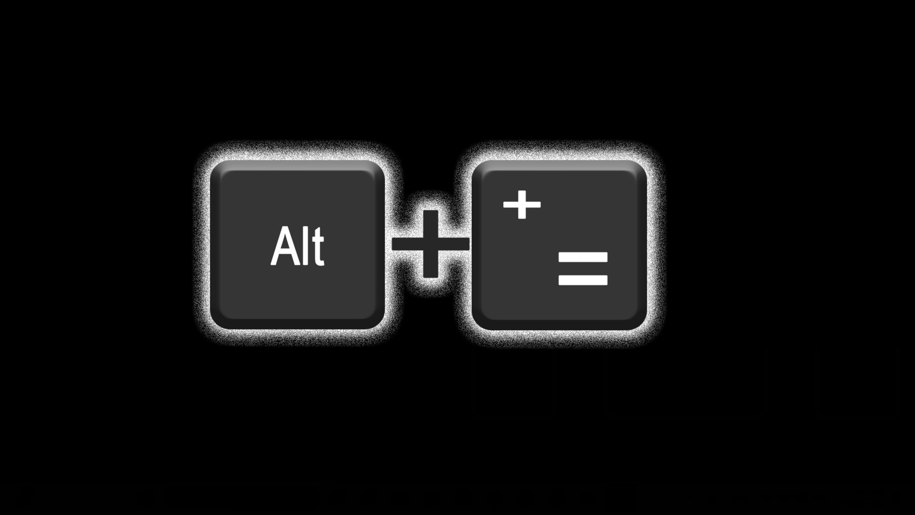
Step: Add AutoSum totals for the Value 1 and Value 2 columns in C21 and D21
{"action": "left_click", "coordinate": [238, 418]}
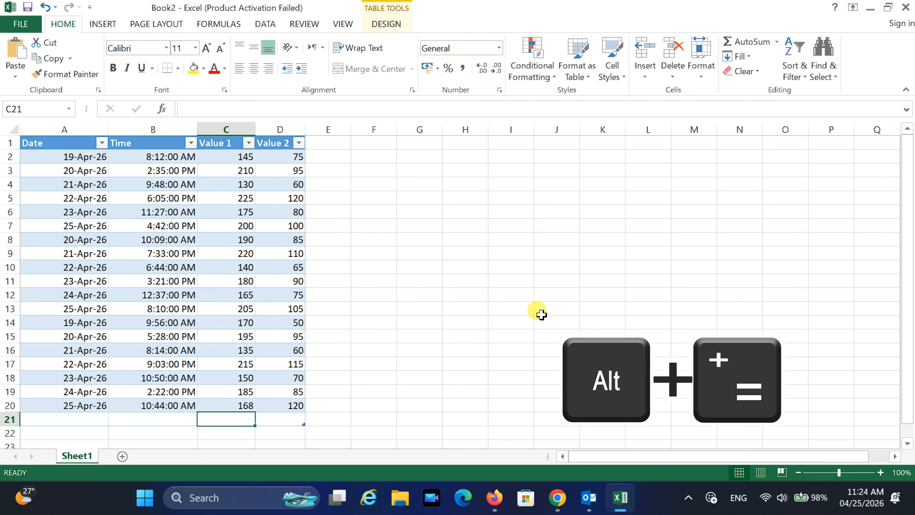
{"action": "key", "text": "alt+equal"}
{"action": "key", "text": "Return"}
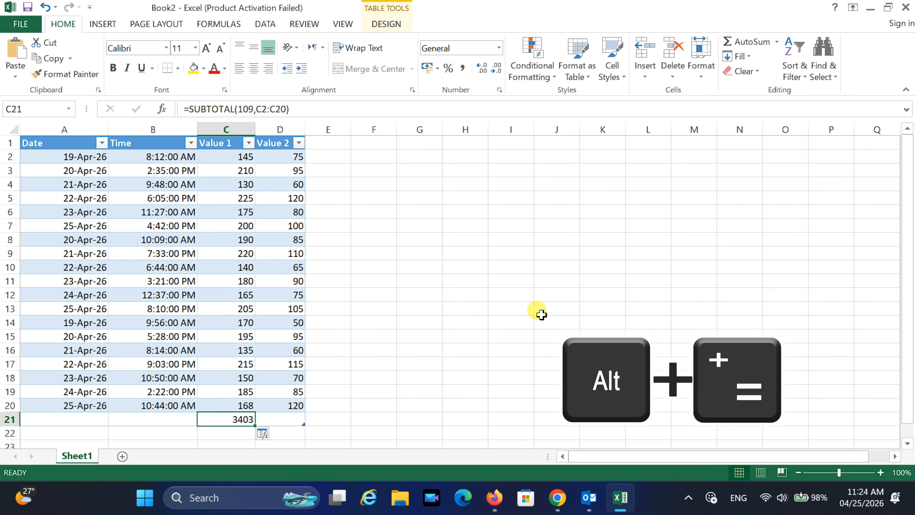
{"action": "left_click", "coordinate": [287, 418]}
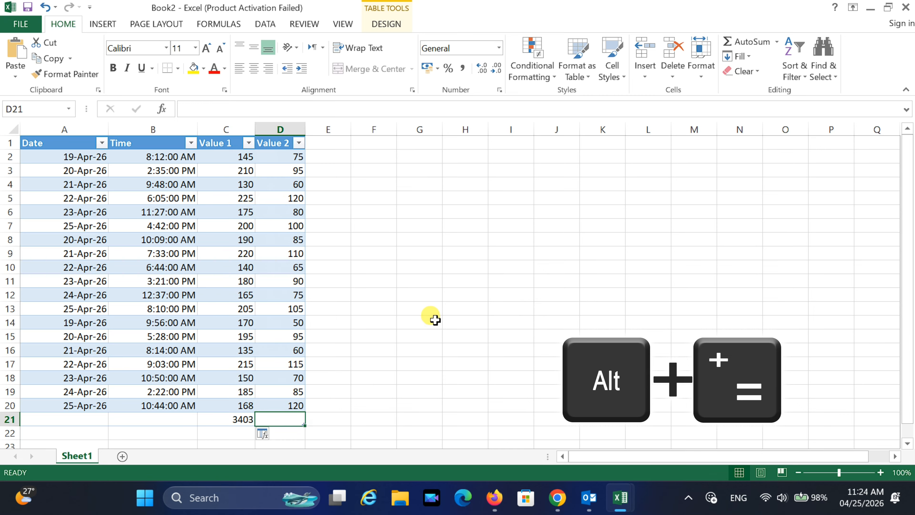
{"action": "key", "text": "alt+equal"}
{"action": "key", "text": "Return"}
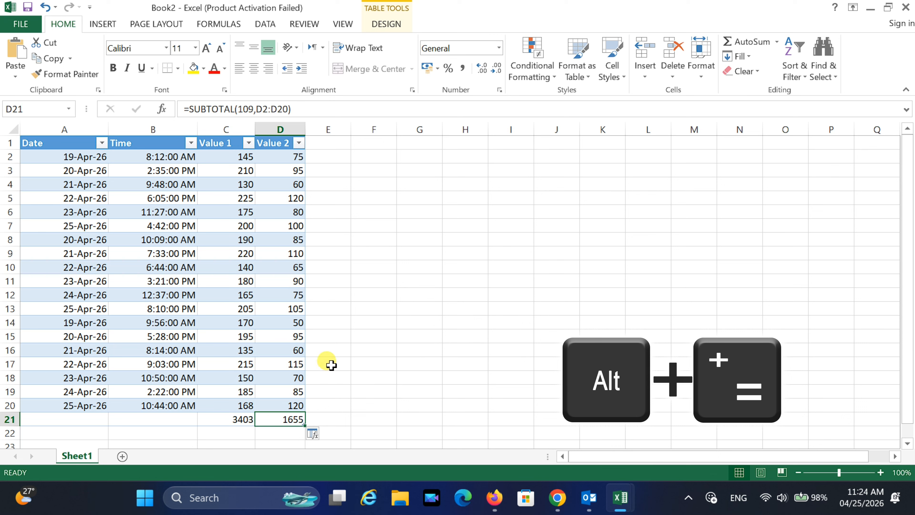
Step: Sum the Value 2 range D2:D20 with AutoSum in cell F15, outside the table
{"action": "left_click", "coordinate": [363, 330]}
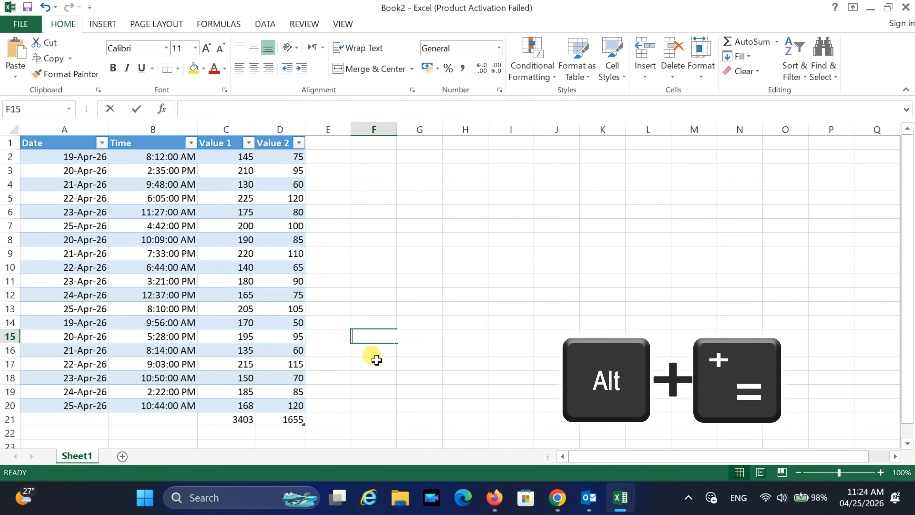
{"action": "key", "text": "alt+equal"}
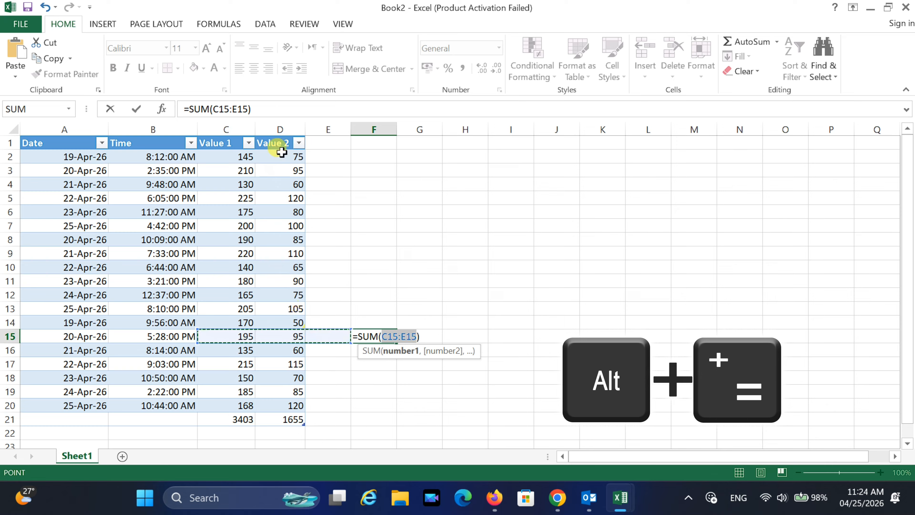
{"action": "left_click_drag", "start_coordinate": [288, 157], "coordinate": [289, 404]}
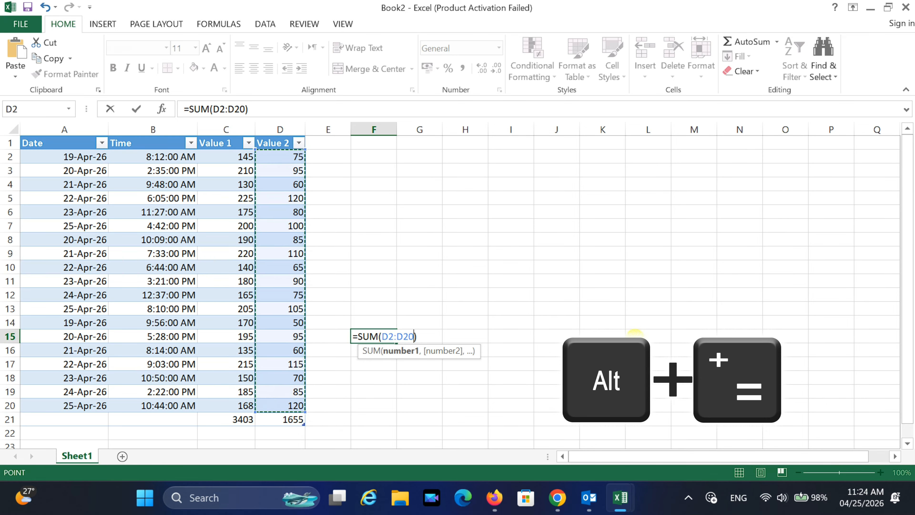
{"action": "key", "text": "Return"}
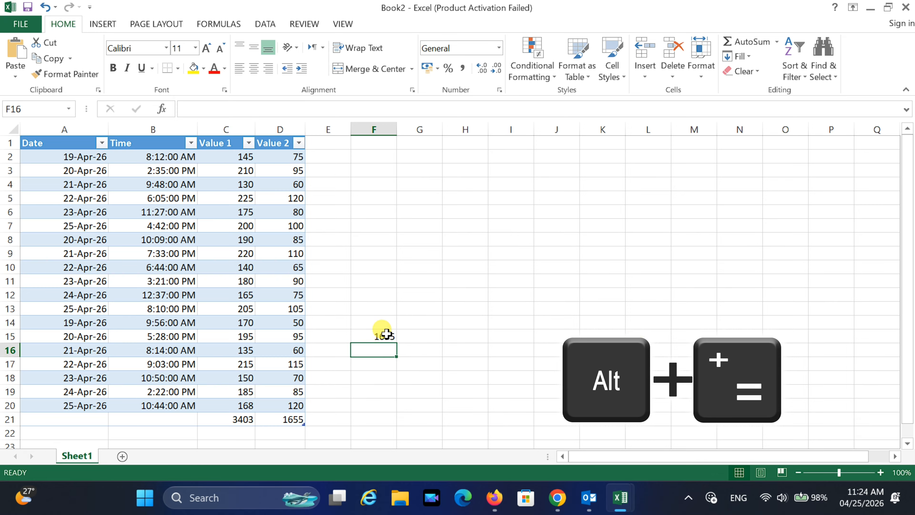
Step: Sum the Value 1 range C2:C20 with AutoSum in cell F11, outside the table
{"action": "left_click", "coordinate": [372, 283]}
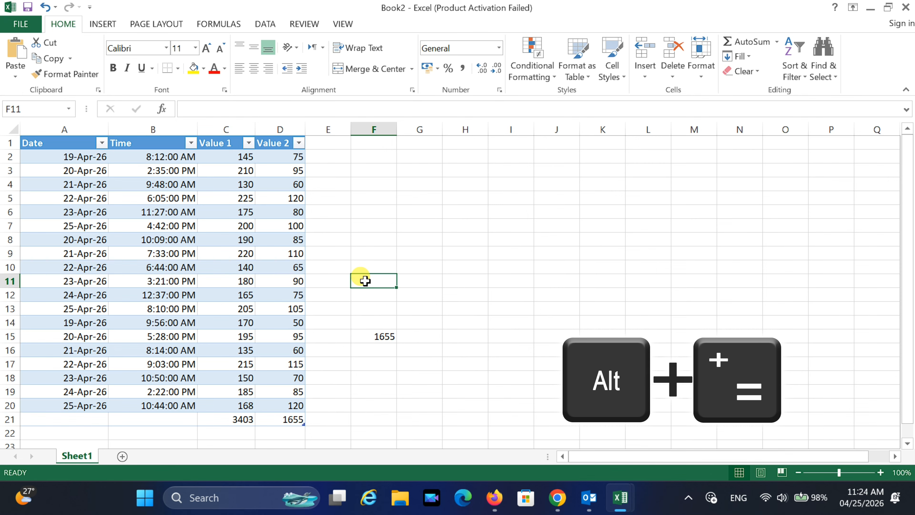
{"action": "key", "text": "alt+equal"}
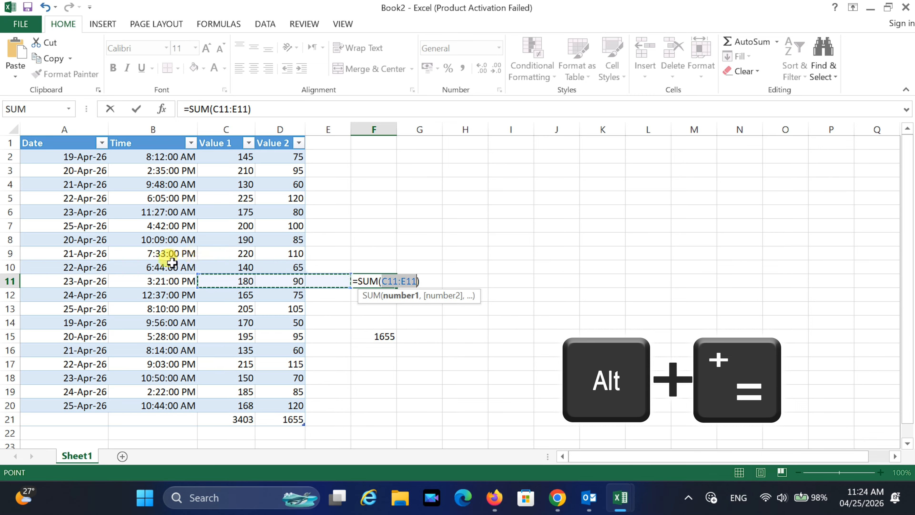
{"action": "left_click_drag", "start_coordinate": [244, 156], "coordinate": [241, 406]}
{"action": "key", "text": "ctrl+Return"}
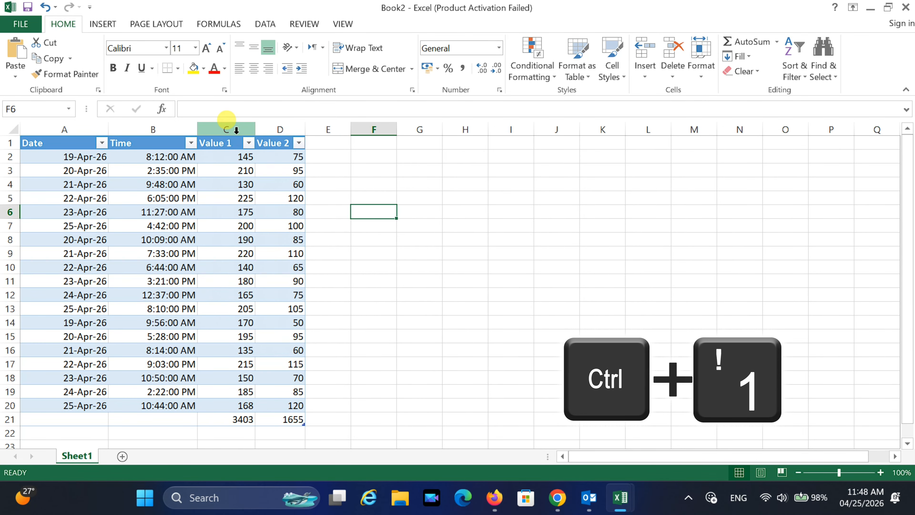
Step: Preview the Number category in Format Cells for C2:C20, and apply the General format
{"action": "left_click_drag", "start_coordinate": [241, 156], "coordinate": [239, 403]}
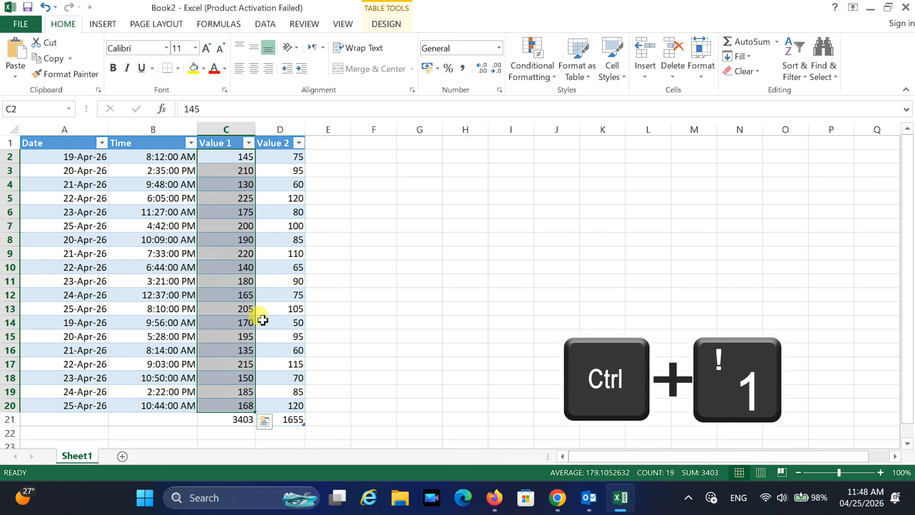
{"action": "key", "text": "ctrl+1"}
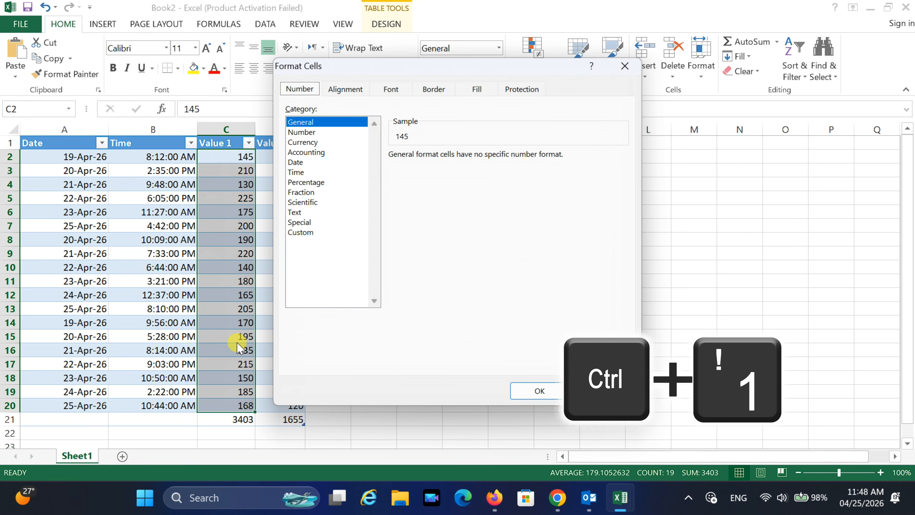
{"action": "left_click", "coordinate": [301, 133]}
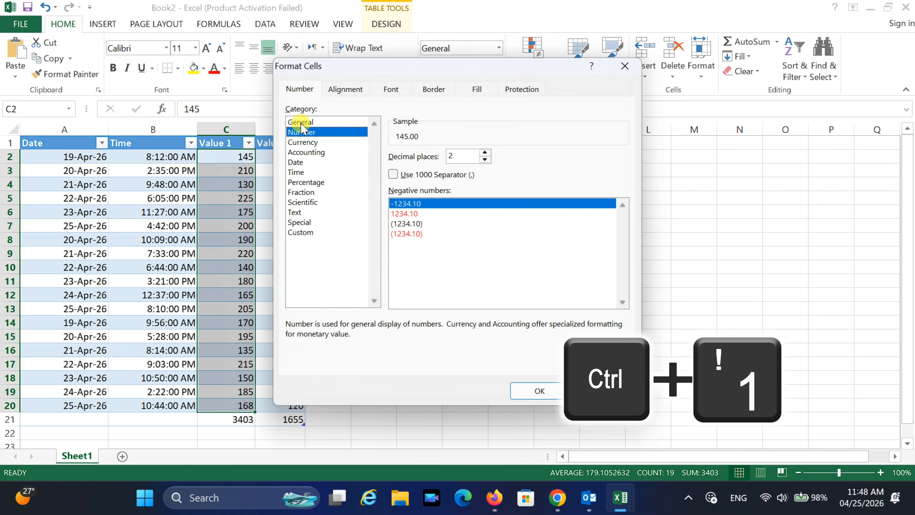
{"action": "left_click", "coordinate": [301, 122]}
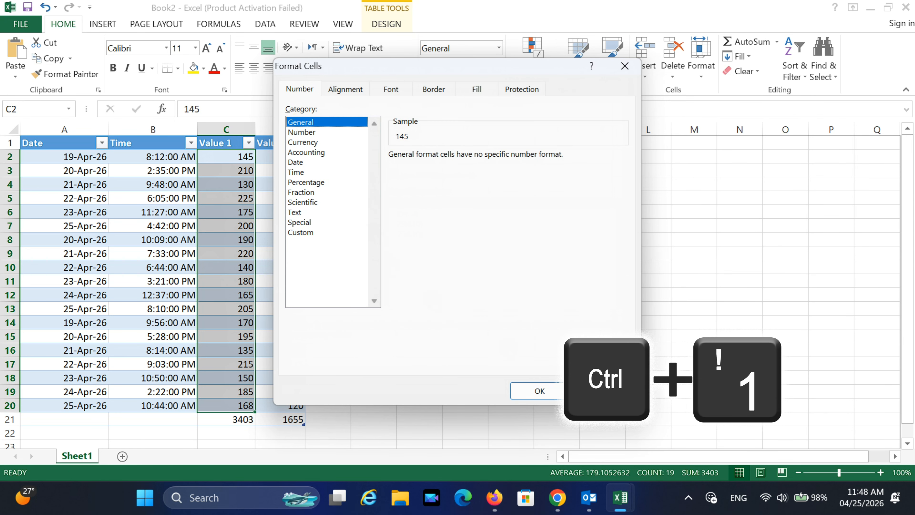
{"action": "left_click", "coordinate": [540, 390]}
Step: Look at the Format Cells settings for B21 and for the table range A2:D21
{"action": "left_click_drag", "start_coordinate": [138, 420], "coordinate": [138, 420]}
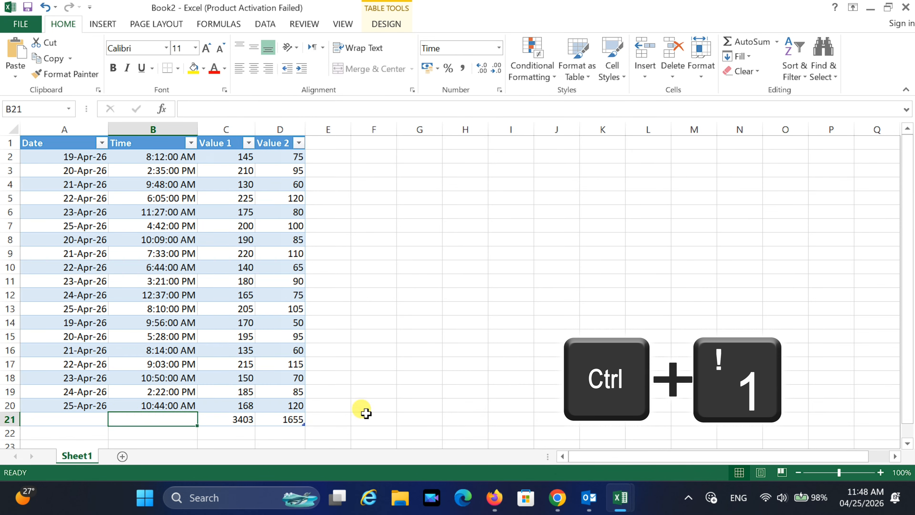
{"action": "key", "text": "ctrl+1"}
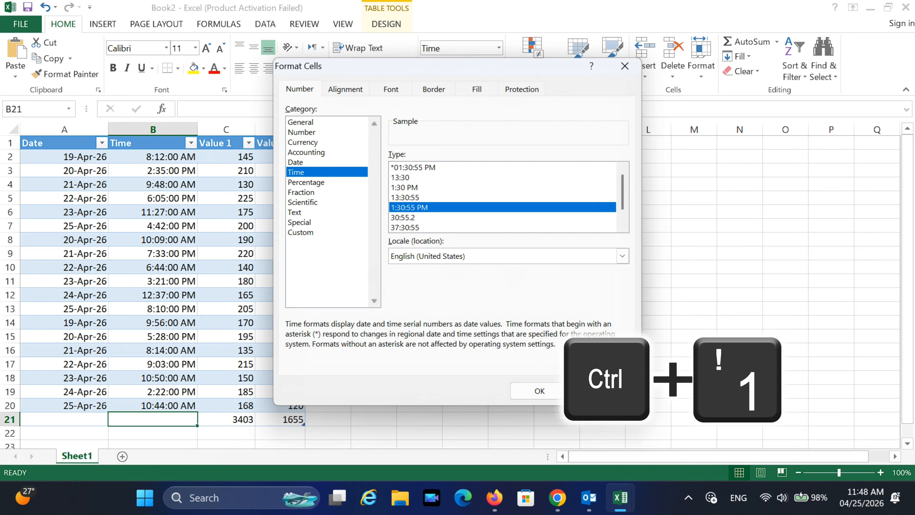
{"action": "left_click", "coordinate": [600, 391]}
{"action": "left_click_drag", "start_coordinate": [39, 155], "coordinate": [280, 417]}
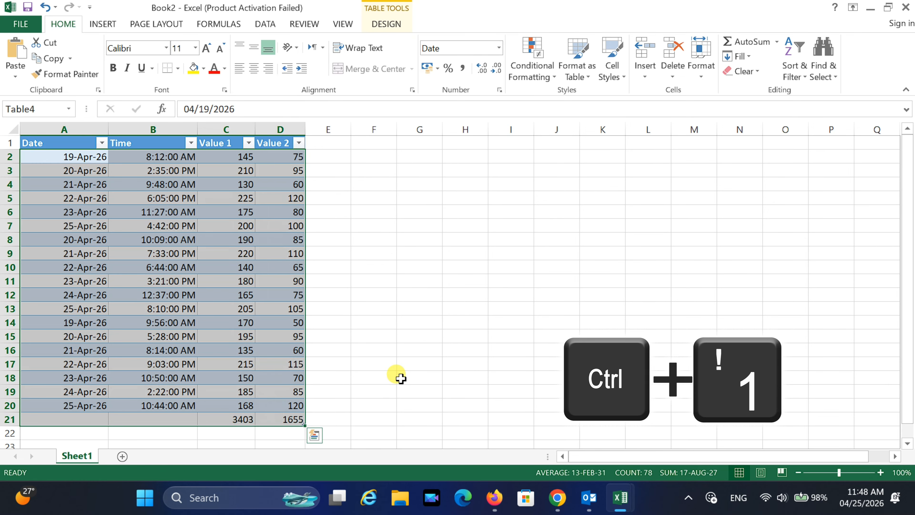
{"action": "key", "text": "ctrl+1"}
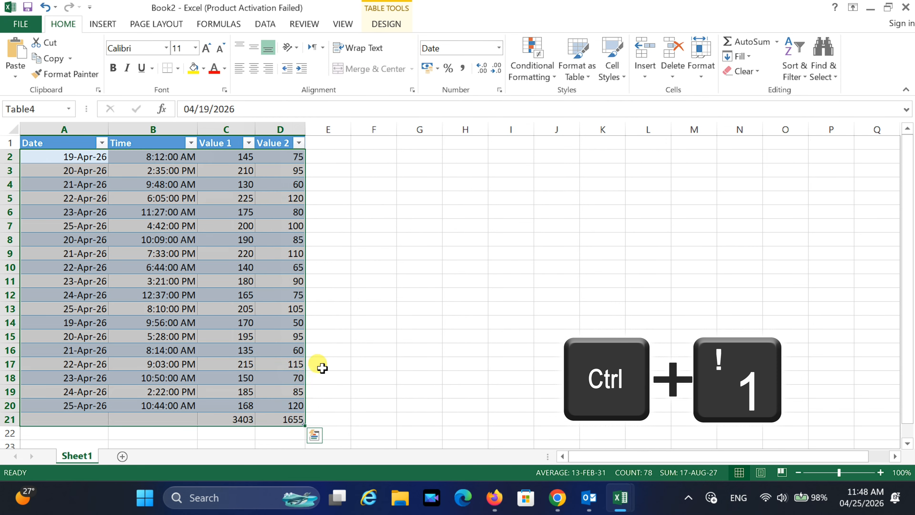
{"action": "left_click", "coordinate": [323, 367]}
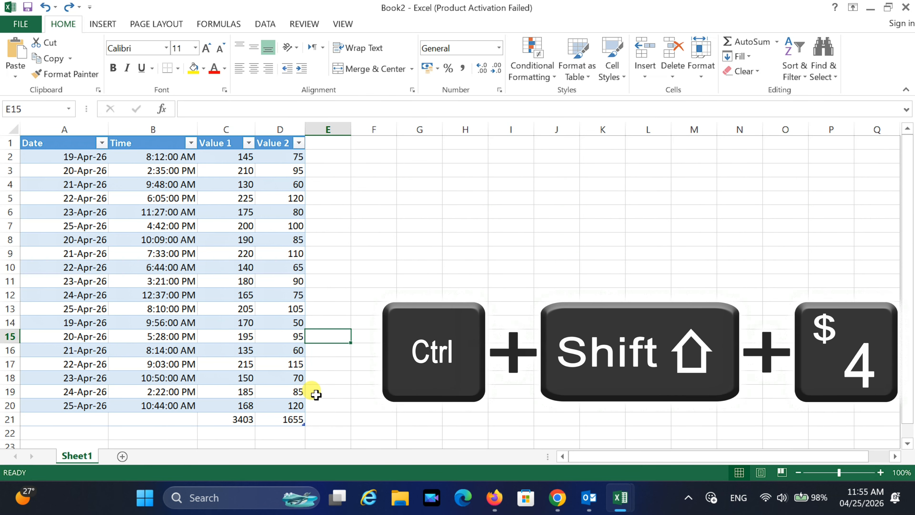
Step: Apply the Currency number format to the Value 2 total in D21
{"action": "left_click", "coordinate": [274, 421]}
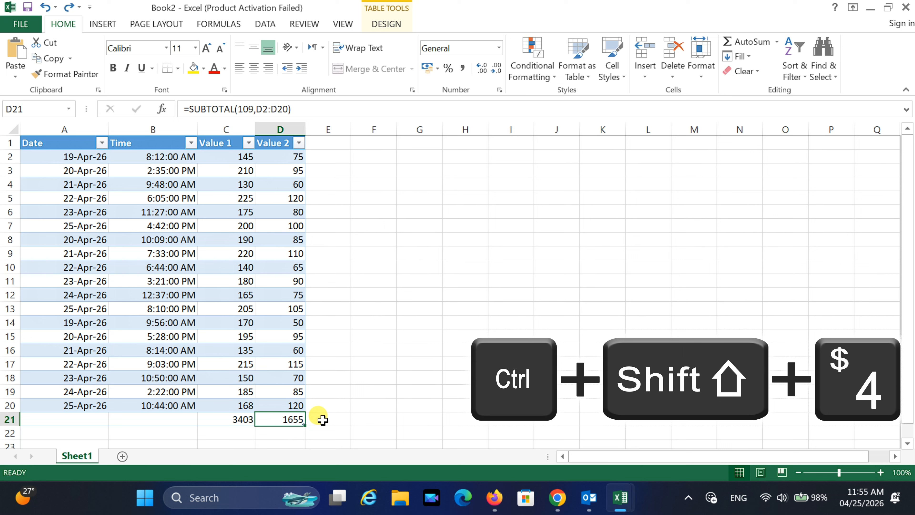
{"action": "key", "text": "ctrl+shift+4"}
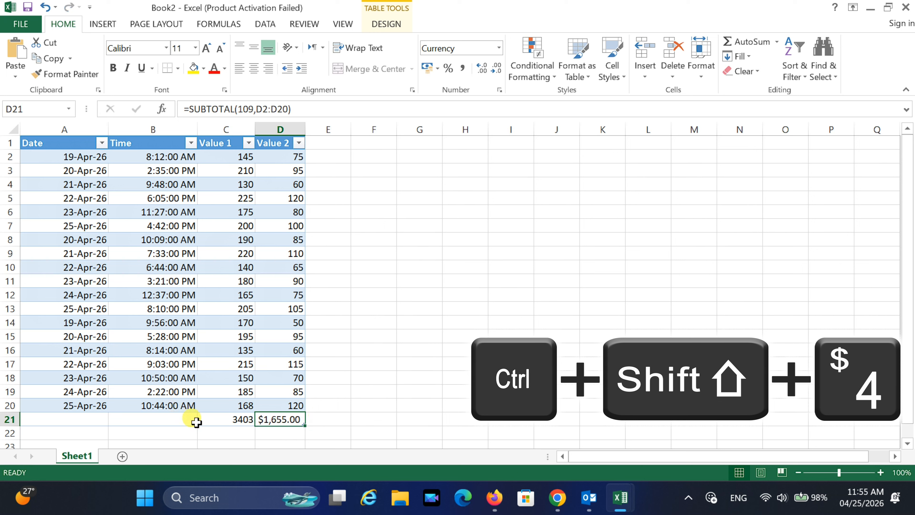
{"action": "left_click", "coordinate": [276, 433]}
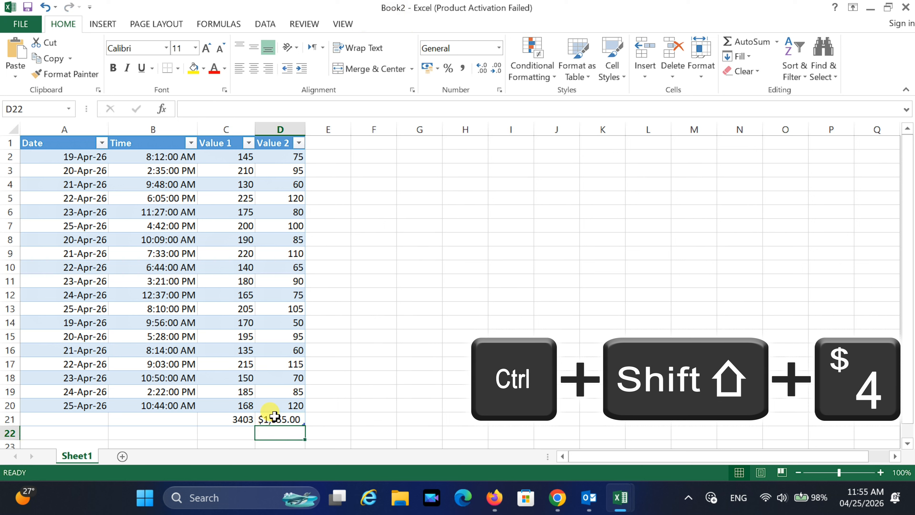
Step: Apply the Currency format to the Value 2 cells D5:D8
{"action": "left_click", "coordinate": [280, 130]}
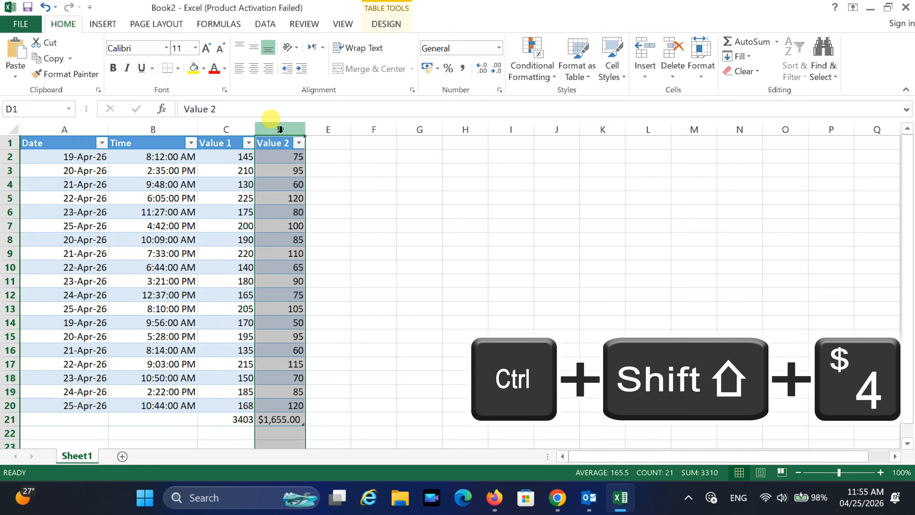
{"action": "left_click", "coordinate": [283, 198]}
{"action": "left_click_drag", "start_coordinate": [285, 199], "coordinate": [284, 240]}
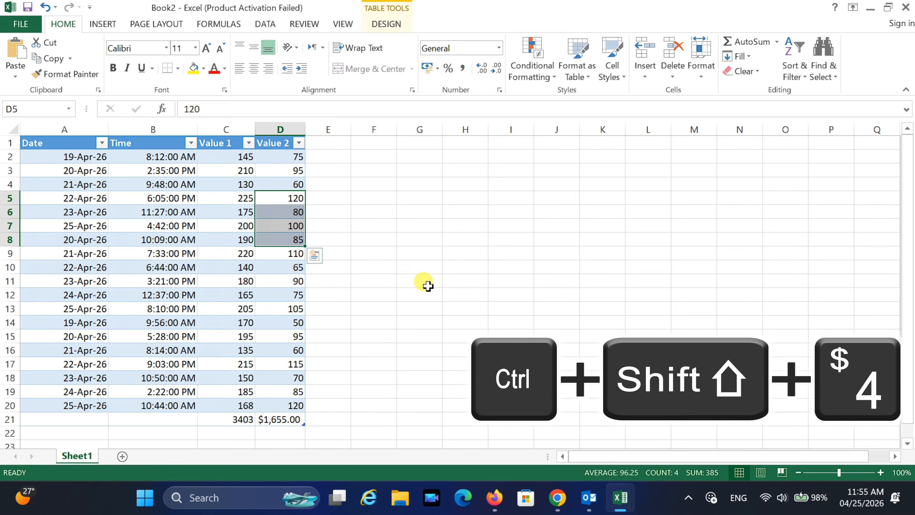
{"action": "key", "text": "ctrl+shift+4"}
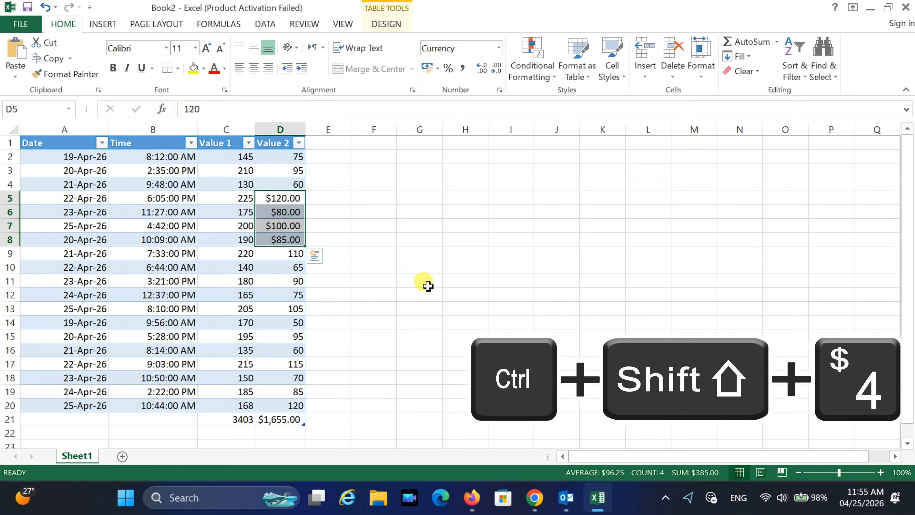
{"action": "left_click", "coordinate": [371, 278]}
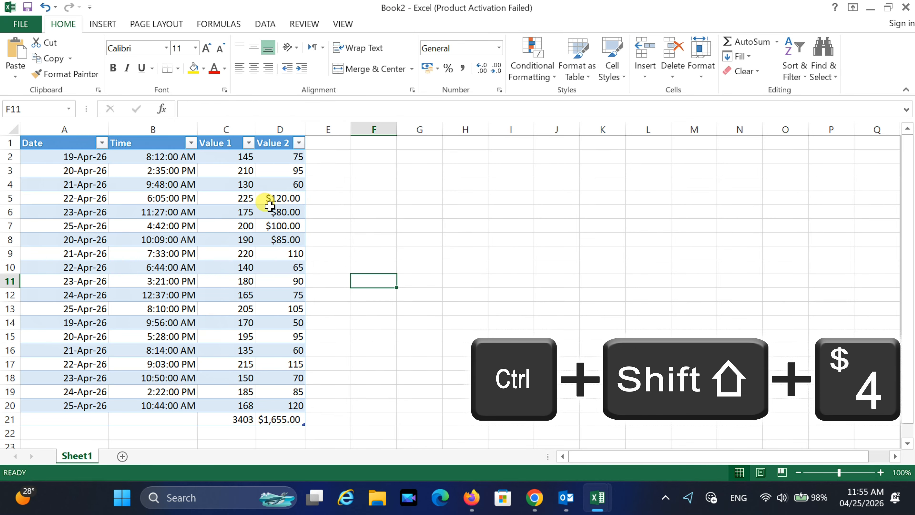
Step: Apply the Currency format to the entire Value 2 column D
{"action": "left_click", "coordinate": [276, 129]}
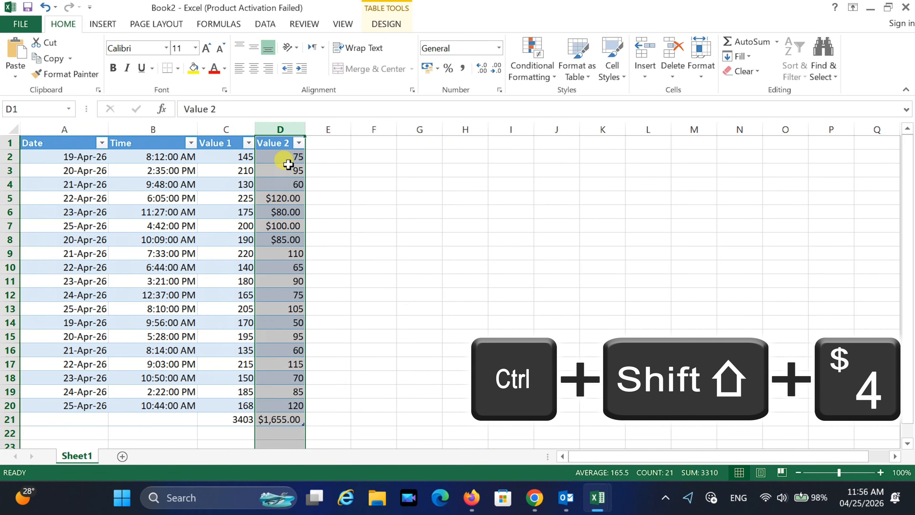
{"action": "key", "text": "ctrl+shift+4"}
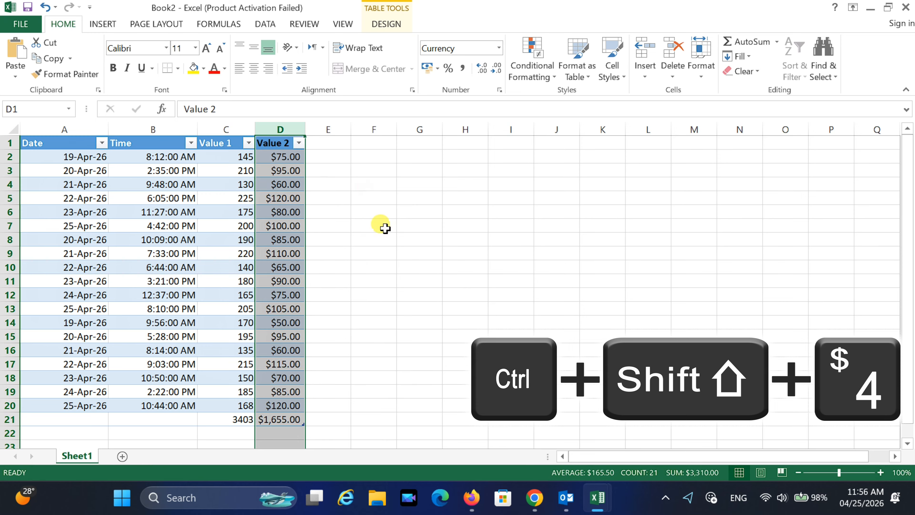
{"action": "left_click", "coordinate": [349, 285]}
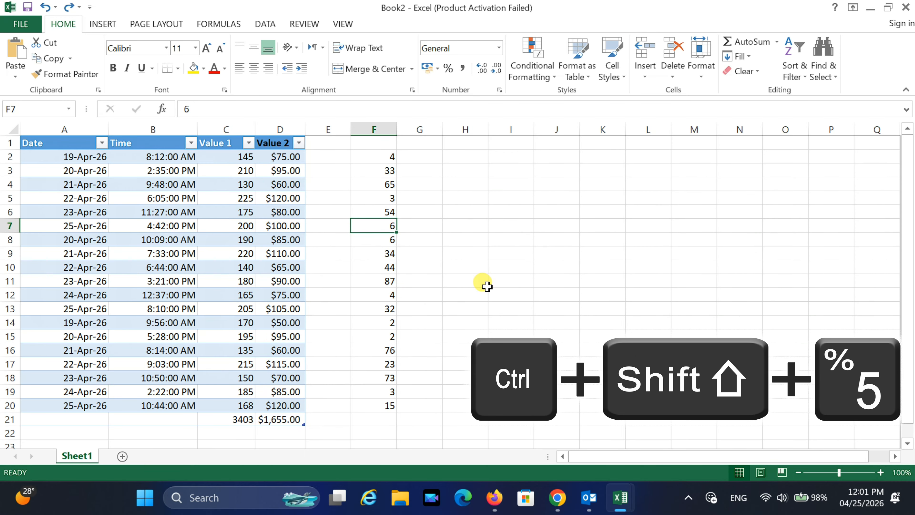
Step: Apply the Percentage format to cell F7 in the number list beside the table
{"action": "key", "text": "ctrl+shift+percent"}
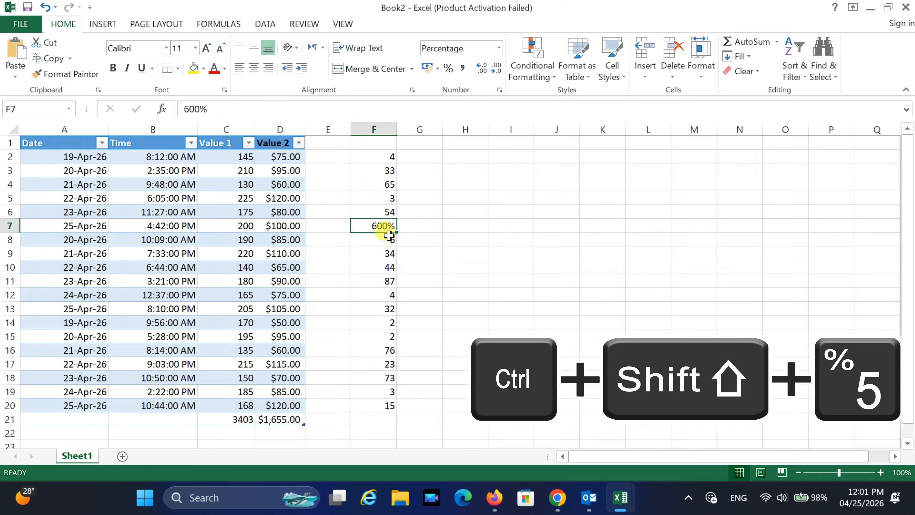
{"action": "left_click", "coordinate": [375, 237]}
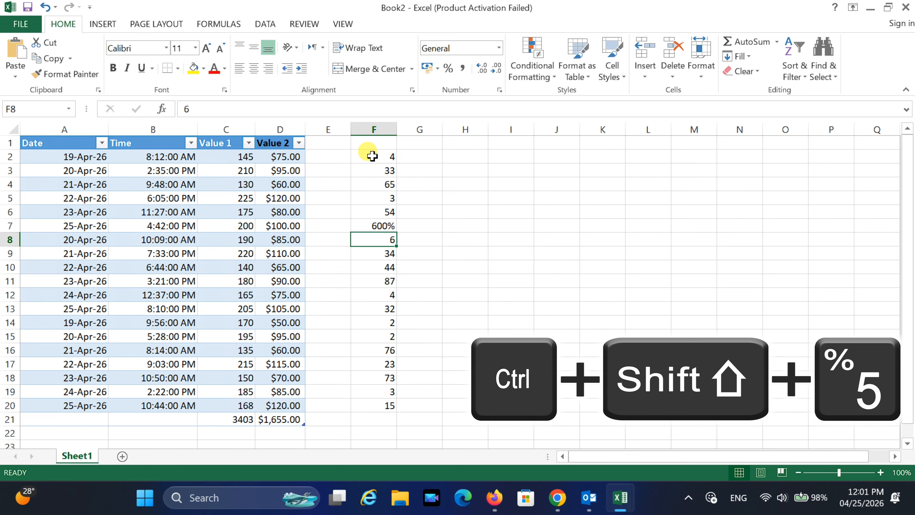
Step: Try the Percentage format on the range F2:F20, and undo it
{"action": "left_click_drag", "start_coordinate": [372, 155], "coordinate": [386, 405]}
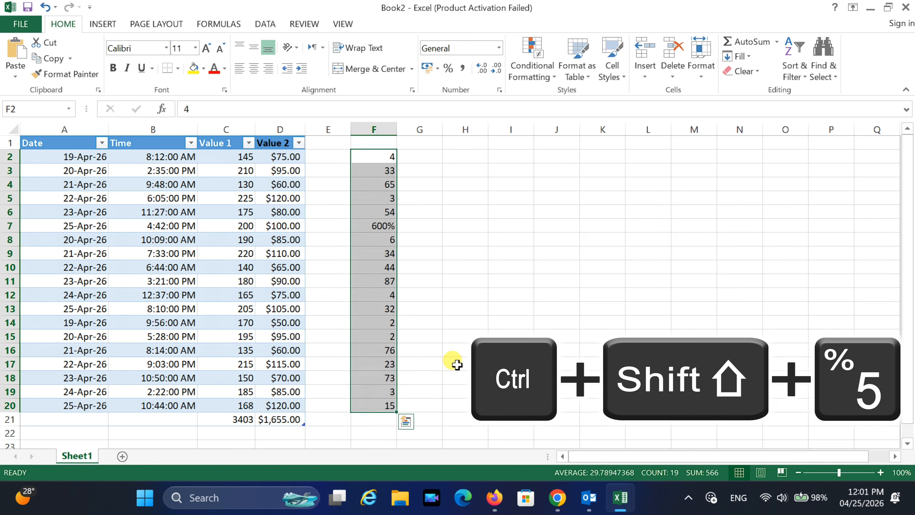
{"action": "key", "text": "ctrl+shift+5"}
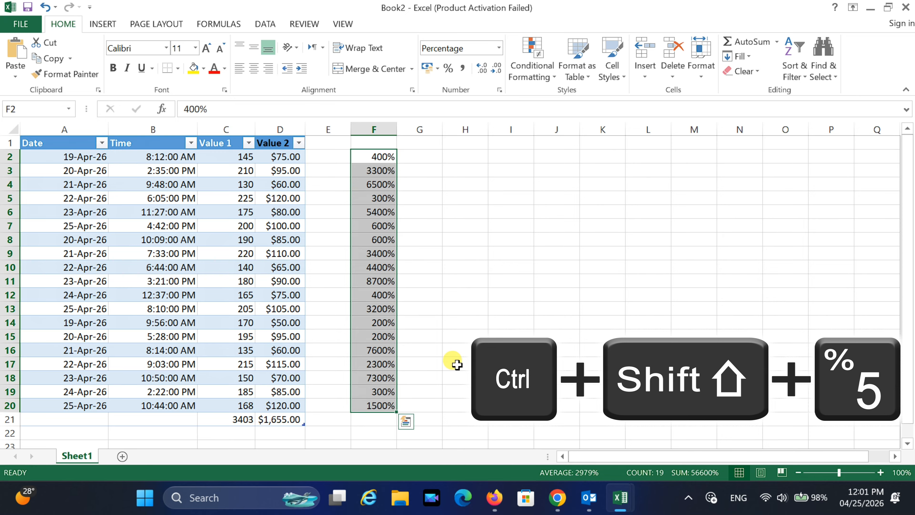
{"action": "key", "text": "ctrl+z"}
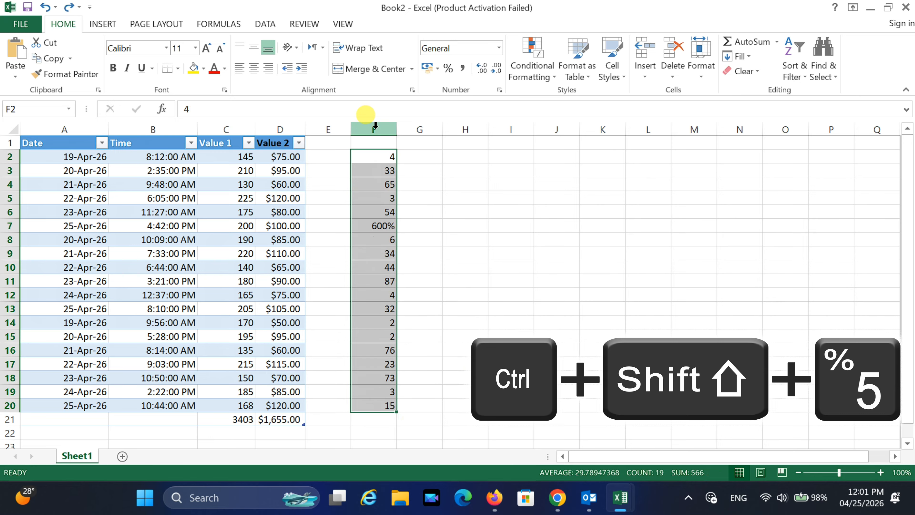
Step: Apply the Percentage format to the whole of column F
{"action": "left_click", "coordinate": [375, 128]}
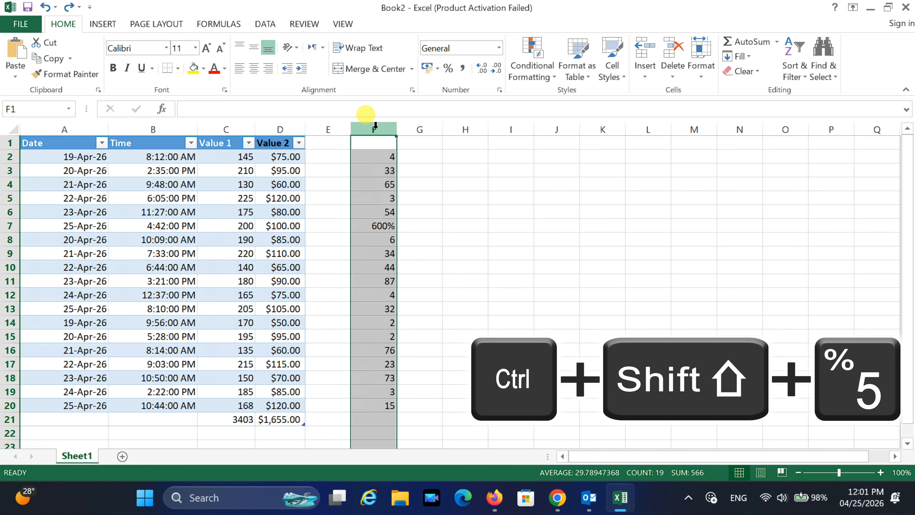
{"action": "key", "text": "ctrl+shift+5"}
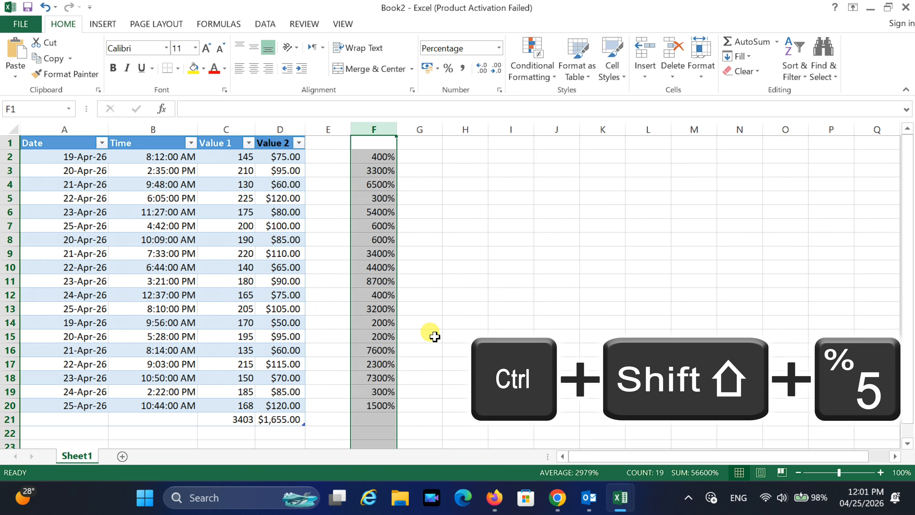
{"action": "left_click", "coordinate": [419, 336]}
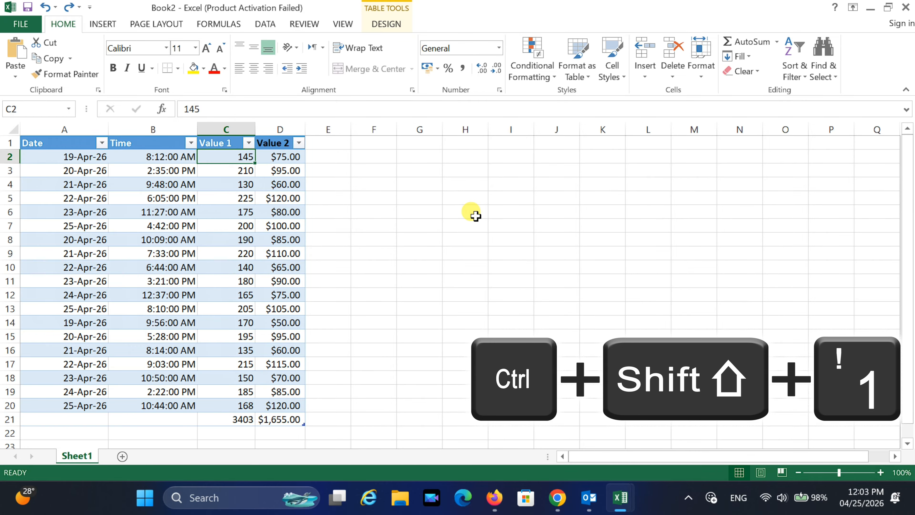
Step: Apply the Number format with two decimals to the Value 1 cell C2 and to the range C5:C9
{"action": "key", "text": "ctrl+shift+1"}
{"action": "left_click", "coordinate": [224, 169]}
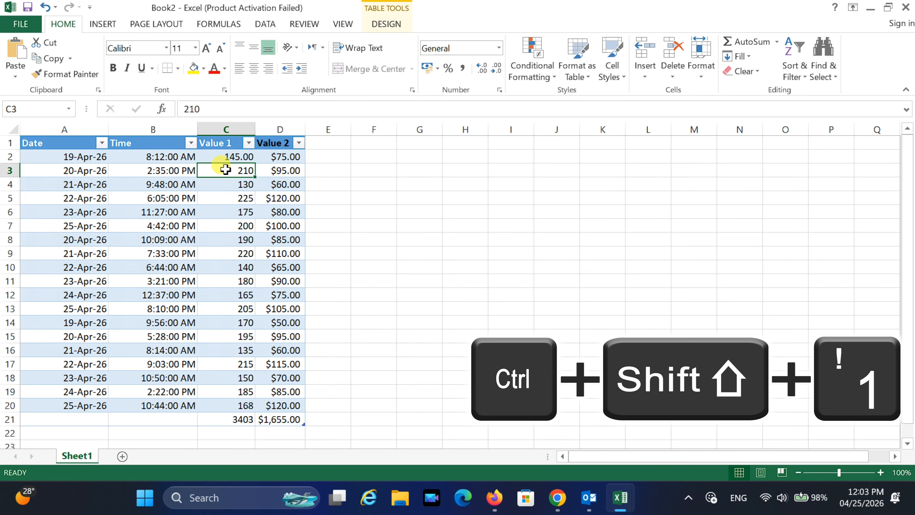
{"action": "left_click_drag", "start_coordinate": [231, 197], "coordinate": [232, 253]}
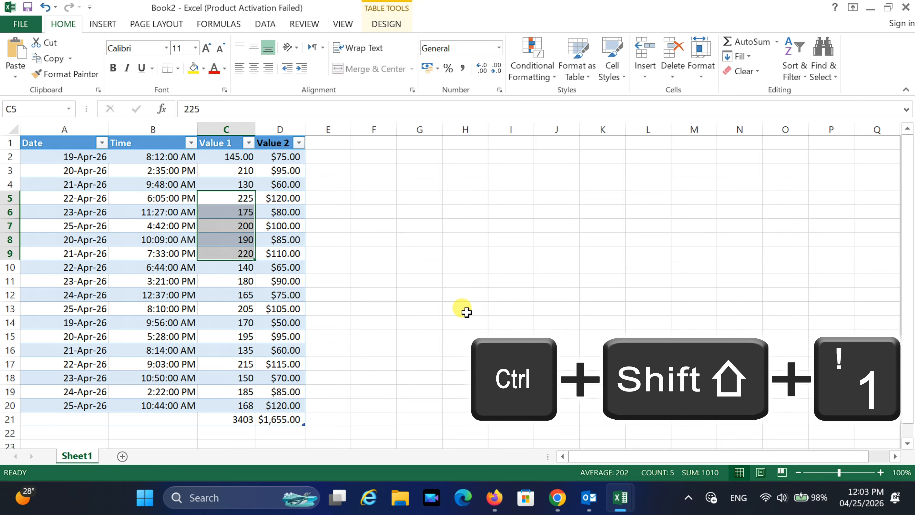
{"action": "key", "text": "ctrl+shift+1"}
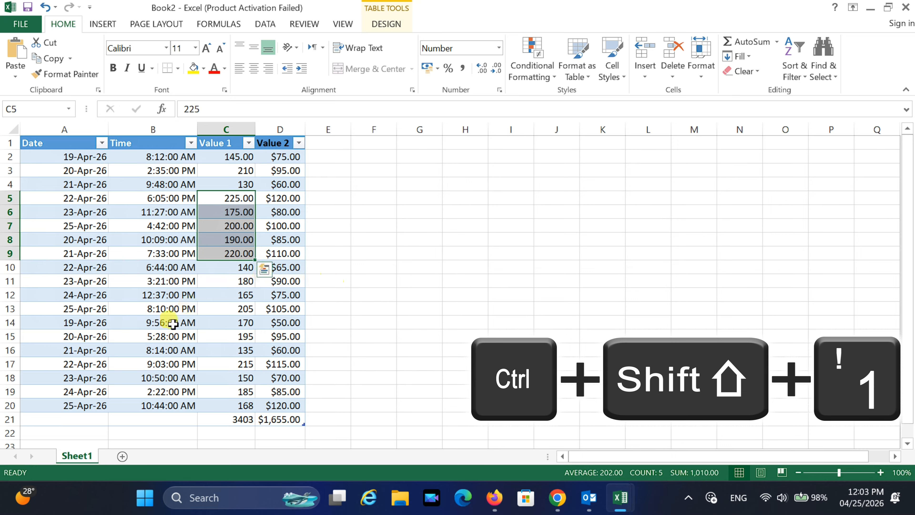
{"action": "left_click", "coordinate": [220, 267]}
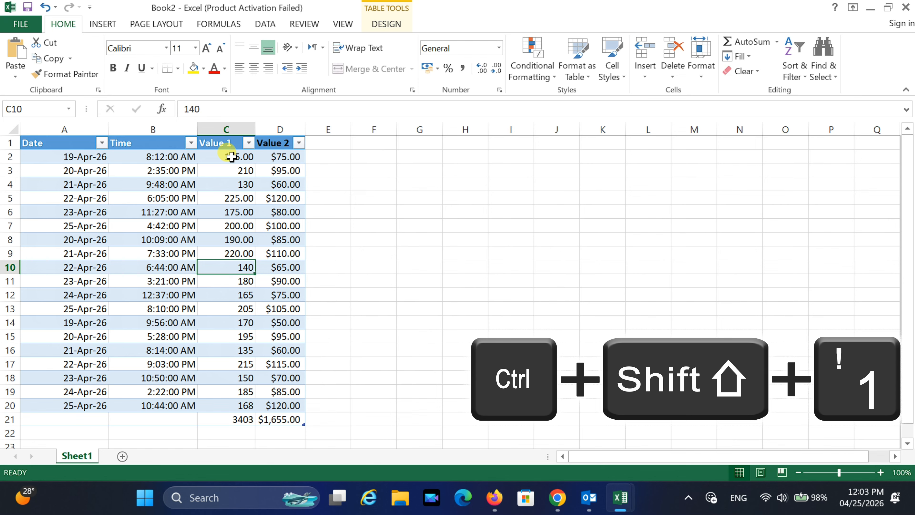
Step: Apply the Number format with two decimals to the entire Value 1 column C
{"action": "left_click", "coordinate": [226, 129]}
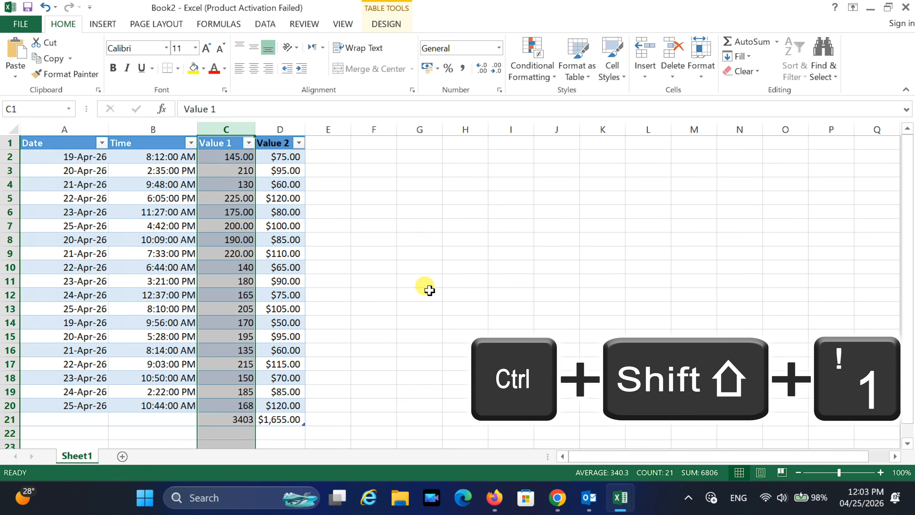
{"action": "key", "text": "ctrl+shift+1"}
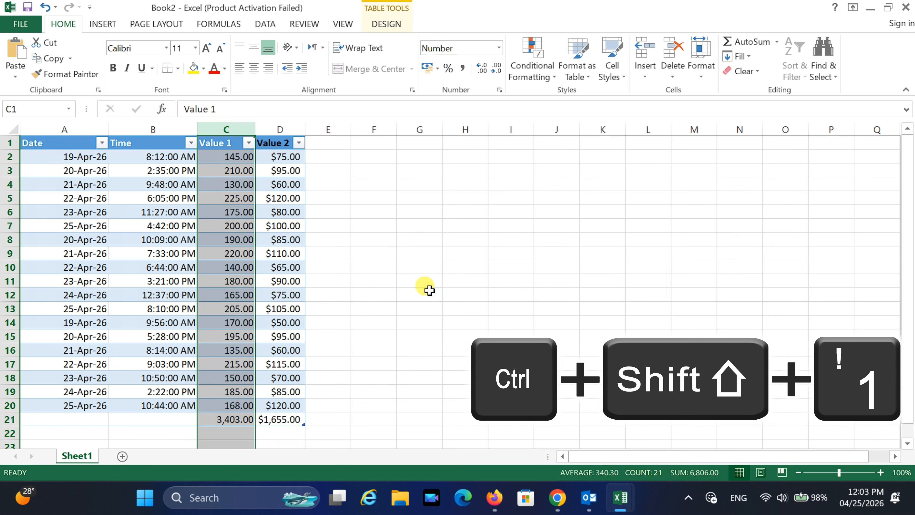
{"action": "left_click", "coordinate": [415, 322]}
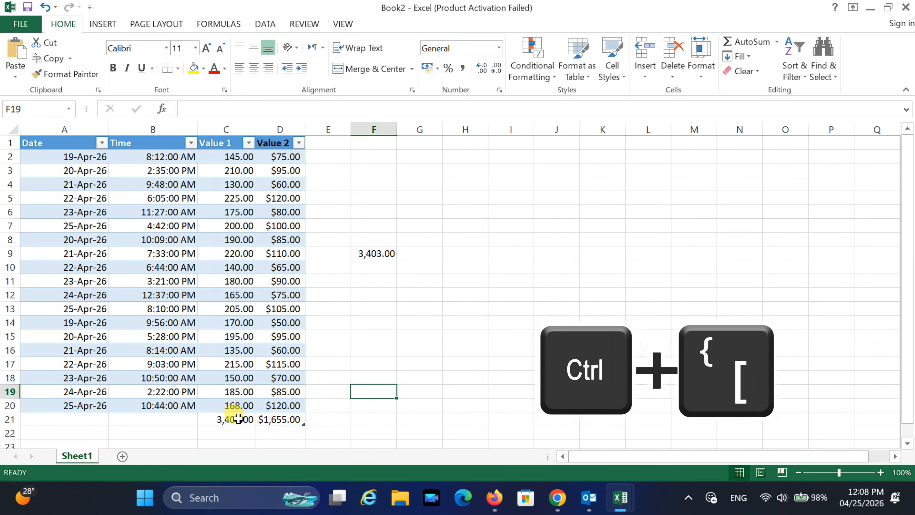
Step: Jump to the cells directly referenced by the Value 1 total in C21, and to those referenced by the sum in F9
{"action": "left_click", "coordinate": [237, 415]}
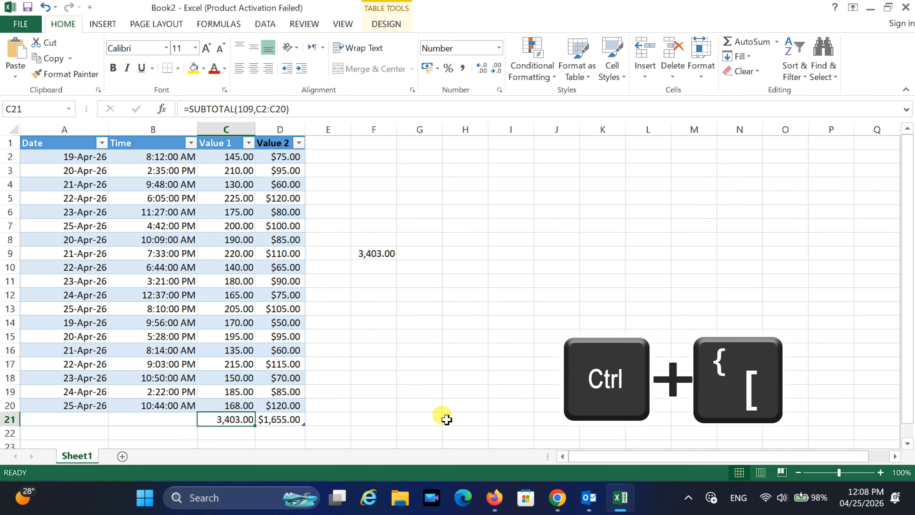
{"action": "key", "text": "ctrl+bracketleft"}
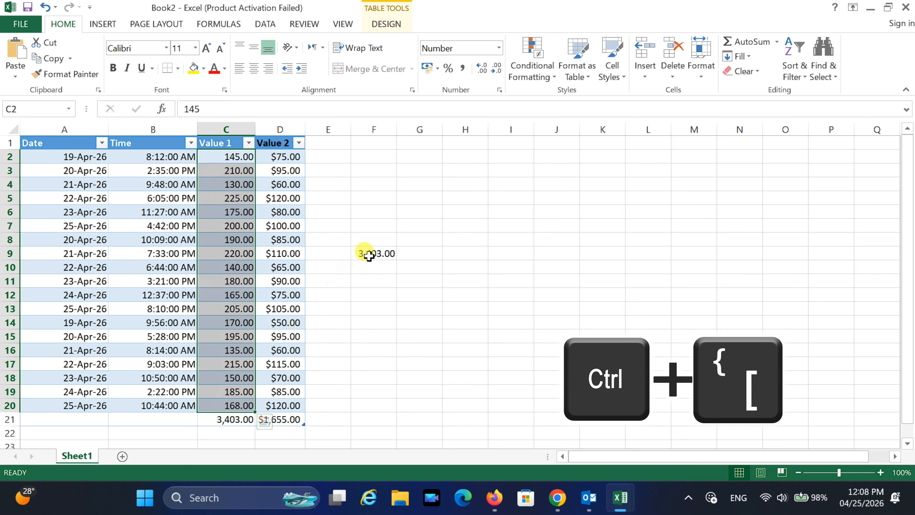
{"action": "left_click", "coordinate": [370, 252]}
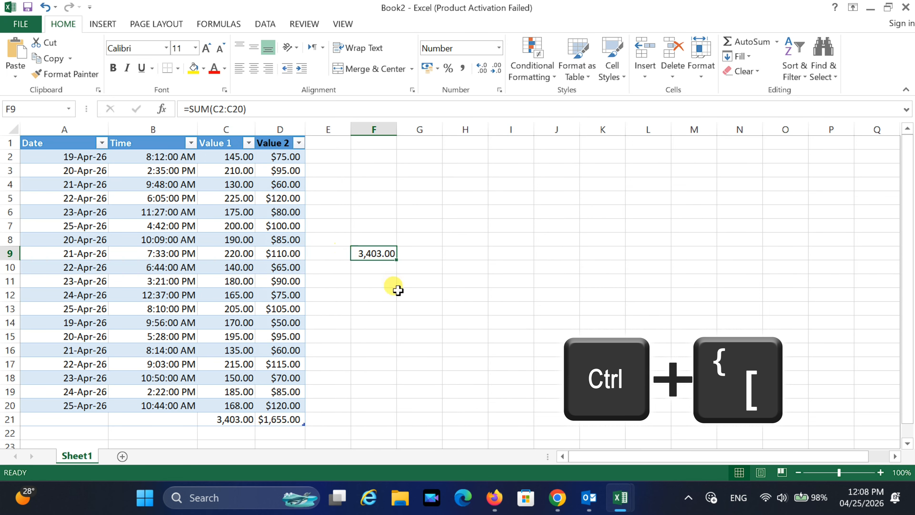
{"action": "key", "text": "ctrl+bracketleft"}
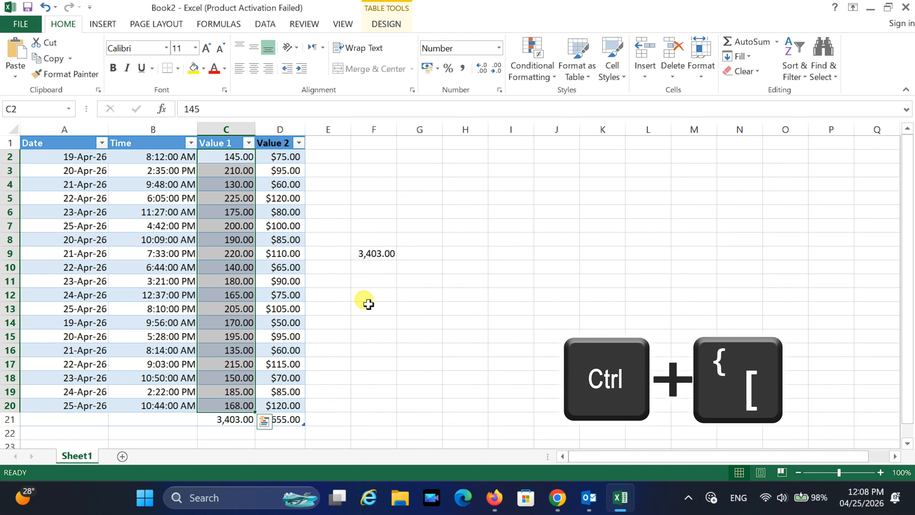
{"action": "left_click", "coordinate": [368, 304]}
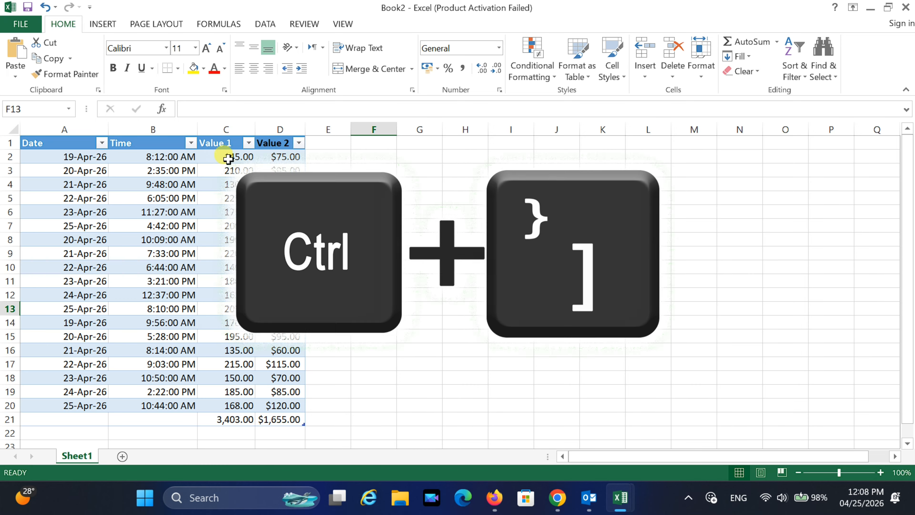
Step: Jump to the formula cells that depend directly on C2:C20, and to those that depend on D2:D20
{"action": "left_click_drag", "start_coordinate": [227, 155], "coordinate": [245, 409]}
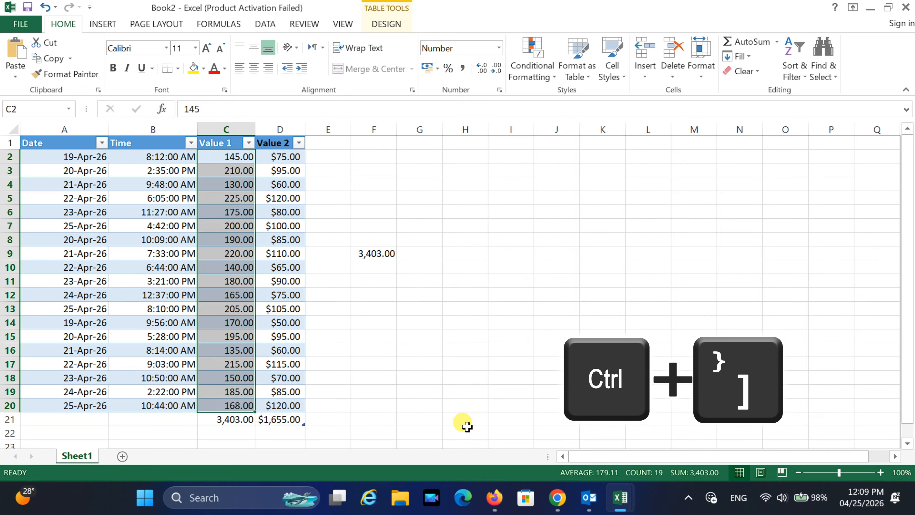
{"action": "key", "text": "ctrl+bracketright"}
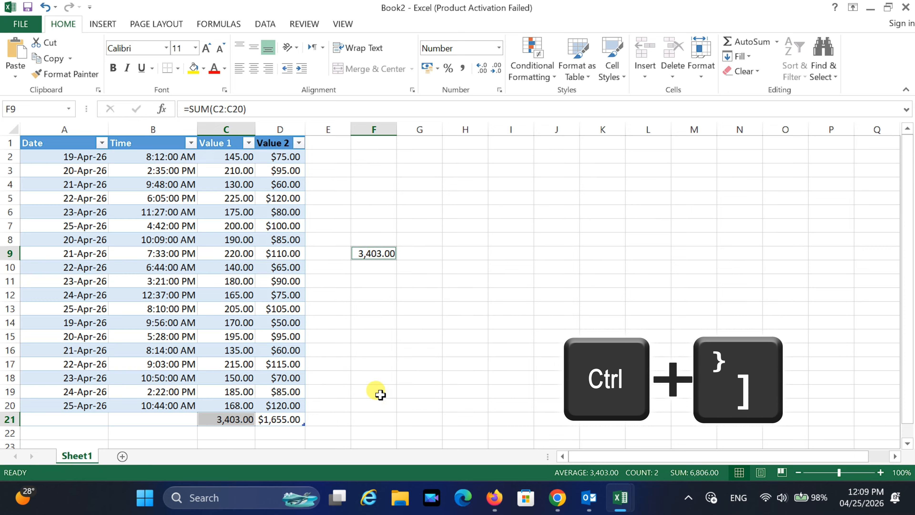
{"action": "left_click", "coordinate": [354, 385]}
{"action": "left_click_drag", "start_coordinate": [279, 157], "coordinate": [287, 400]}
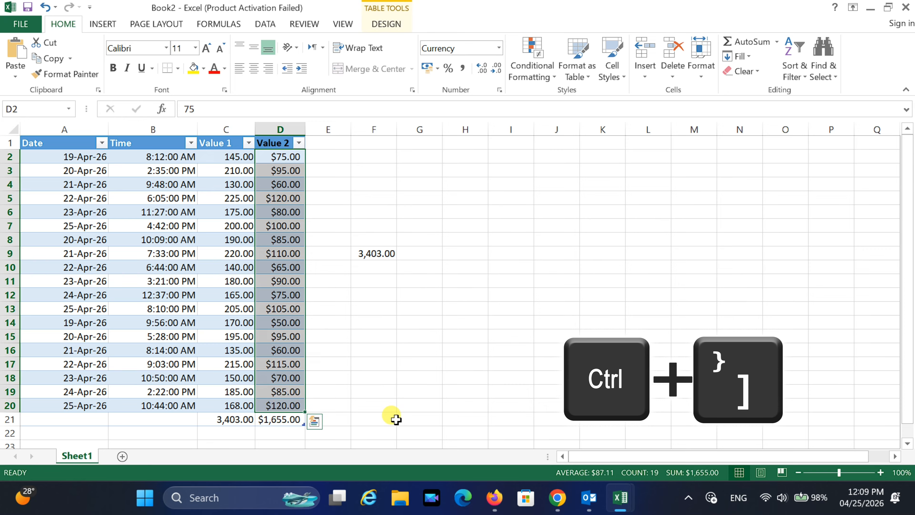
{"action": "key", "text": "ctrl+bracketright"}
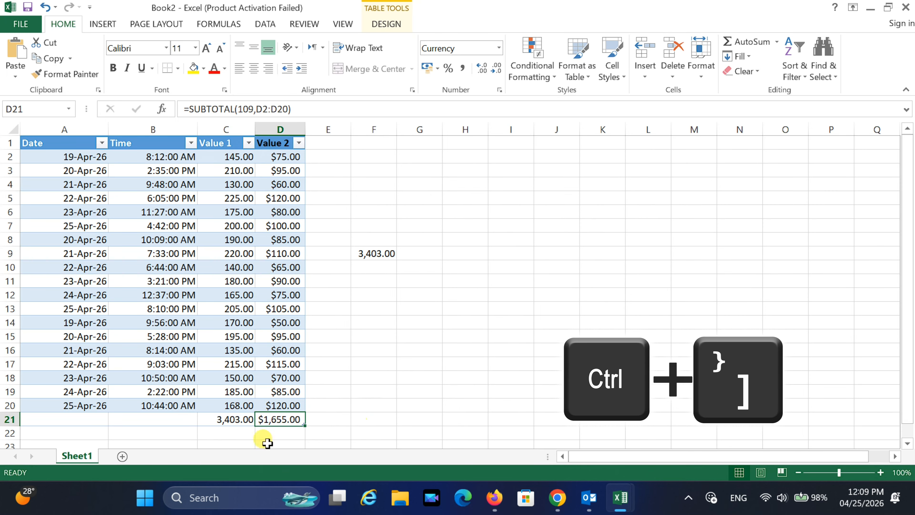